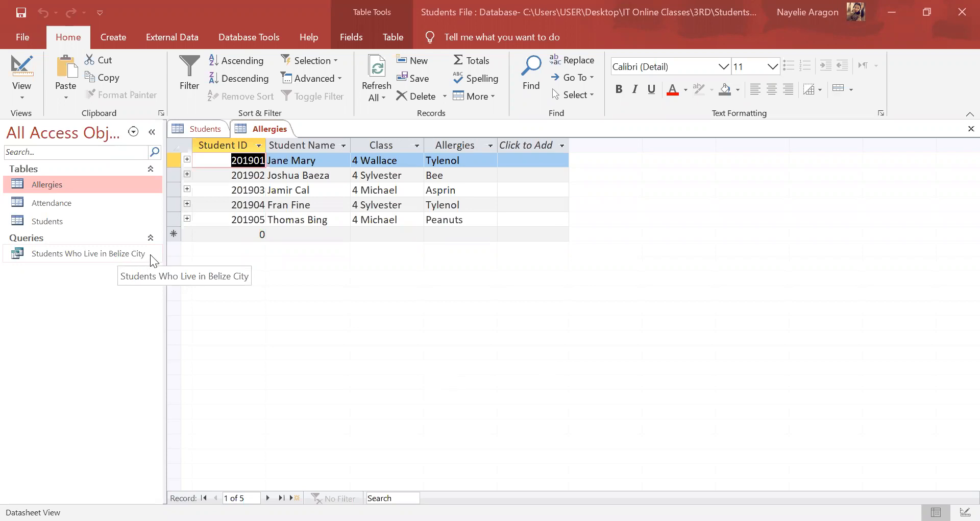
# Step: Compare the fields and records of the Students and Allergies tables
pyautogui.click(73, 223)
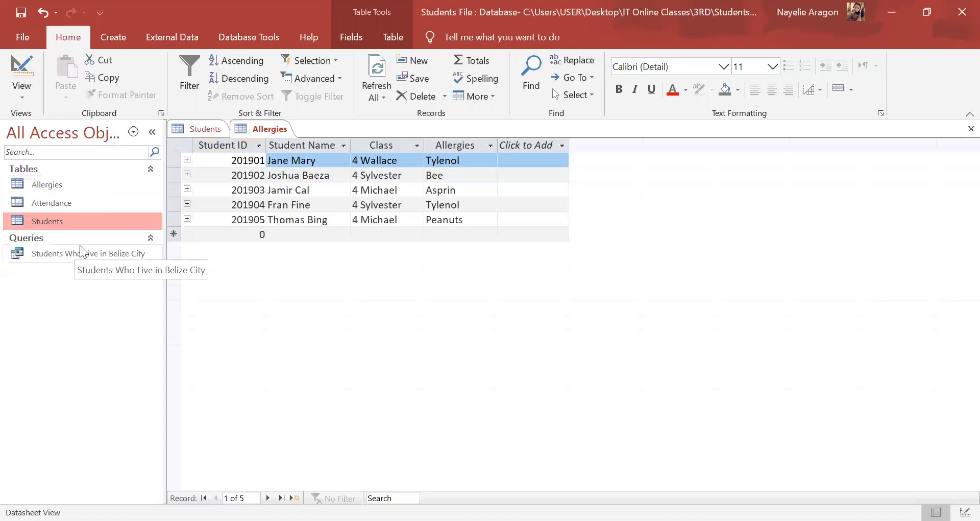
pyautogui.click(204, 133)
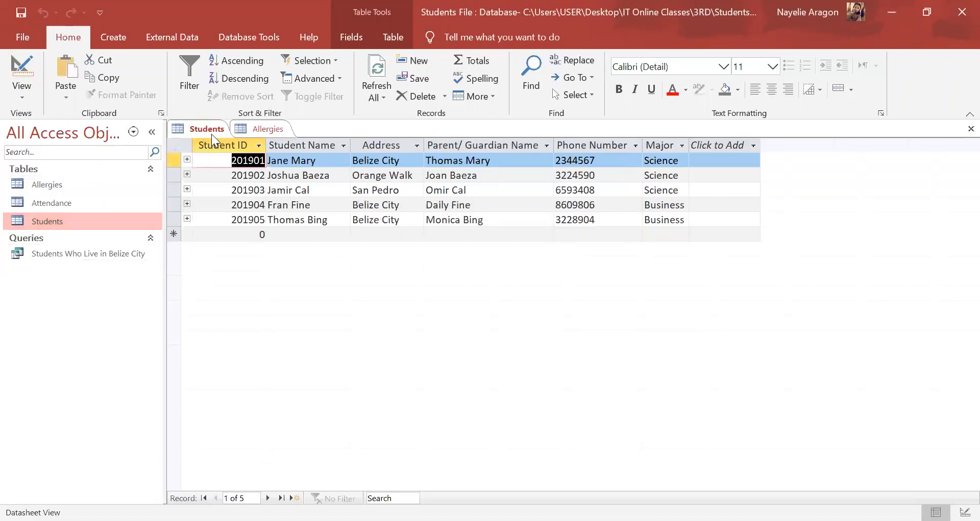
pyautogui.click(247, 133)
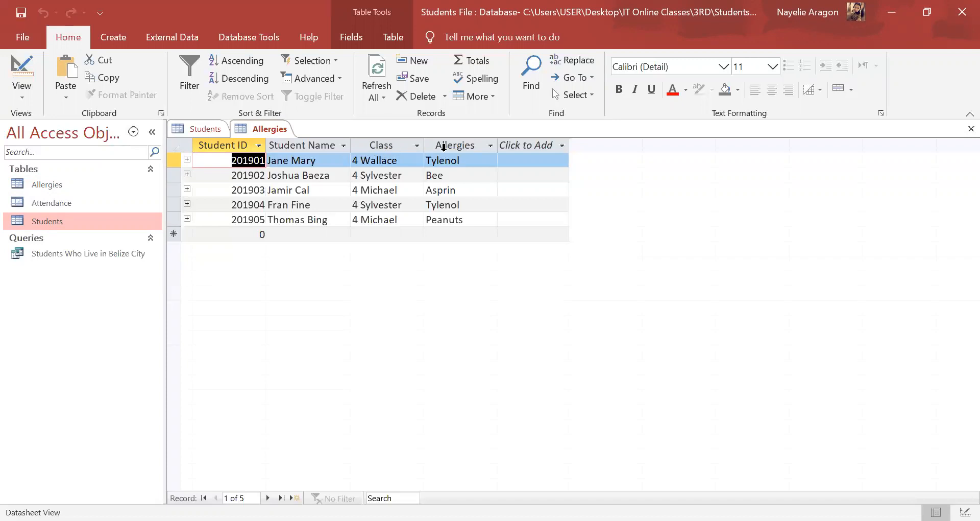
pyautogui.click(207, 127)
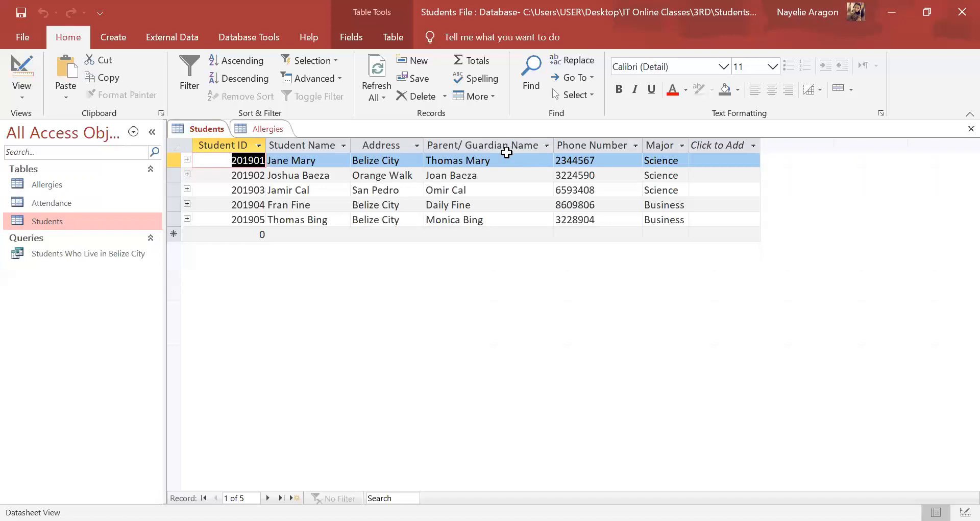
pyautogui.click(255, 131)
pyautogui.click(215, 131)
pyautogui.click(263, 128)
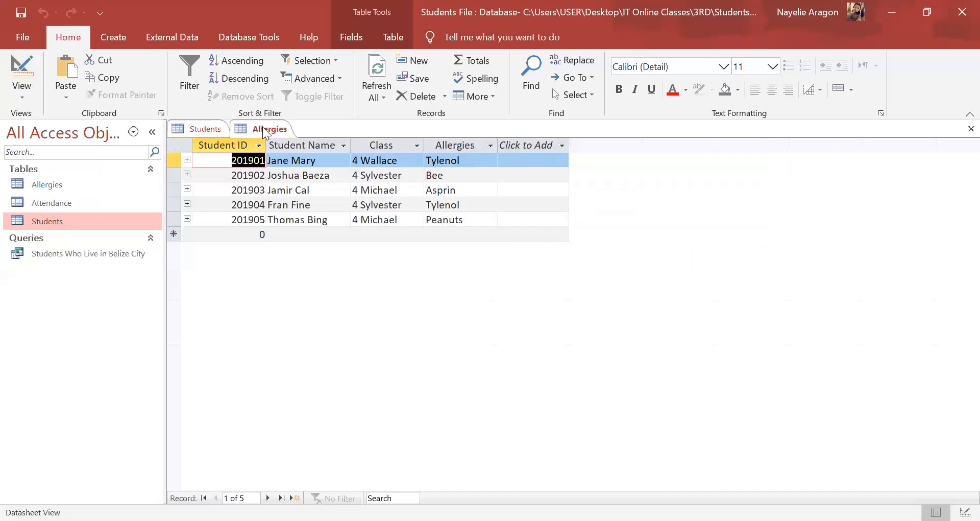
pyautogui.click(203, 128)
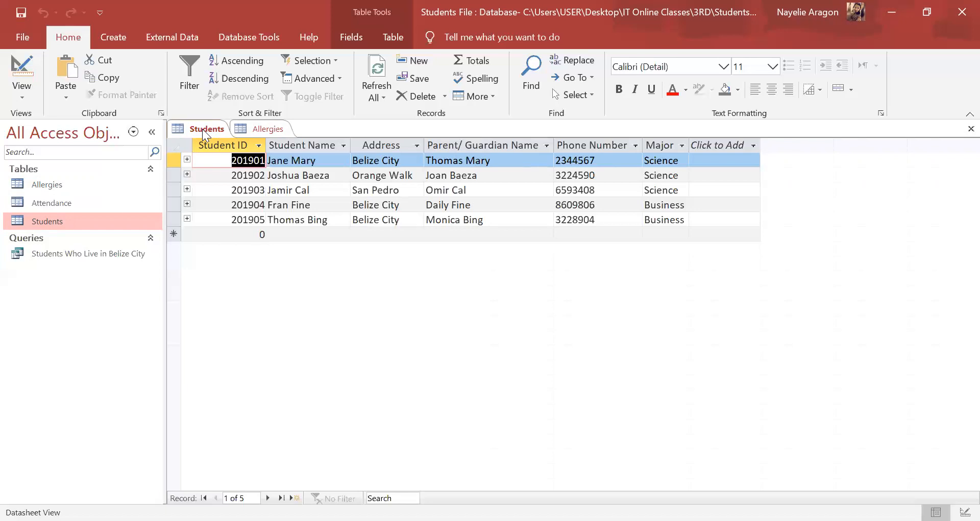
# Step: Create a new query in design view and add the Students and Allergies tables to it
pyautogui.click(126, 35)
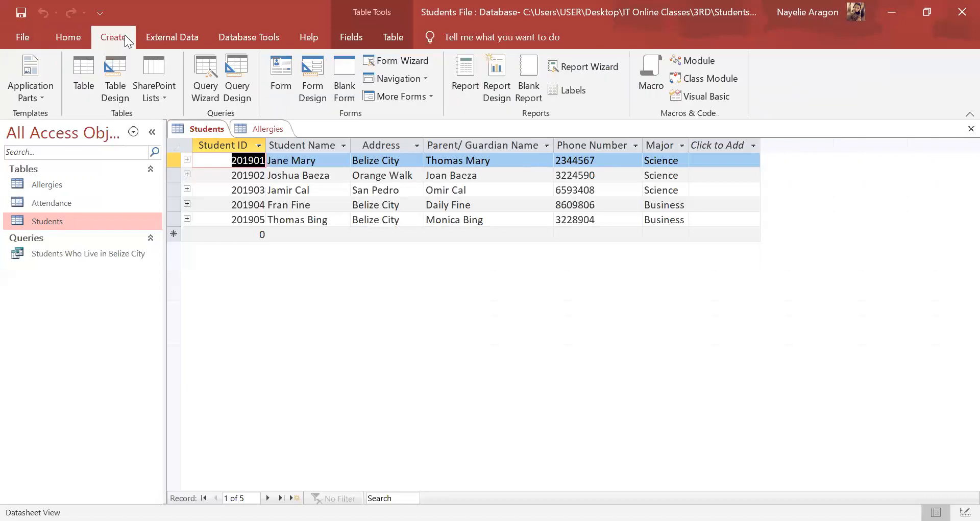
pyautogui.click(235, 89)
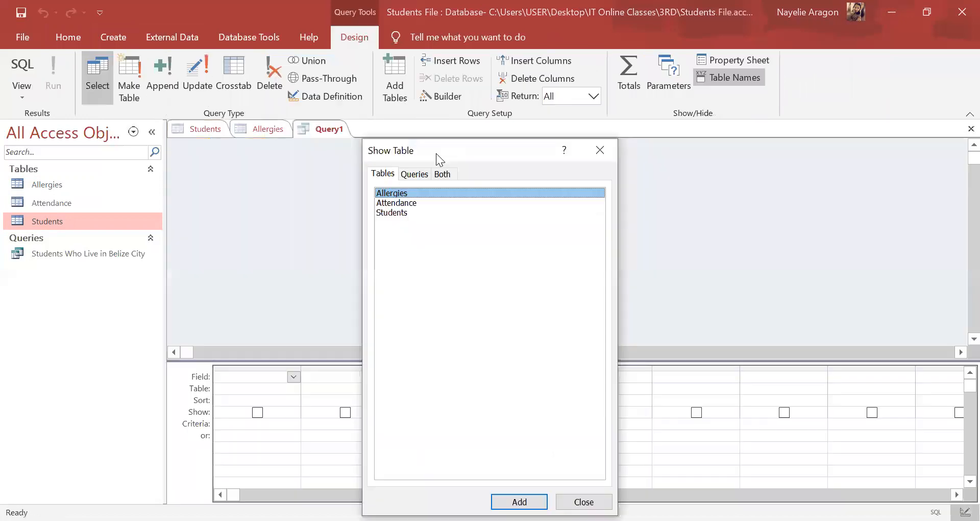
pyautogui.moveTo(436, 153); pyautogui.dragTo(458, 77)
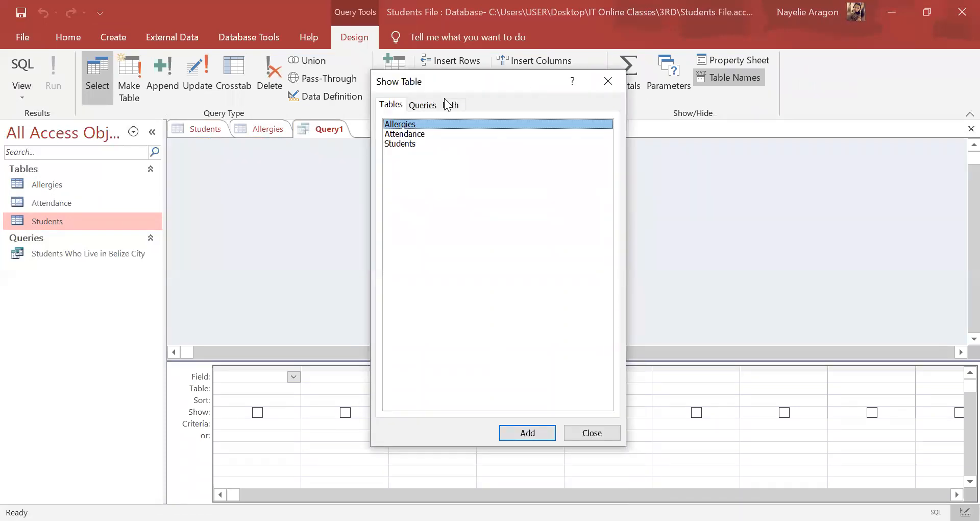
pyautogui.moveTo(462, 83); pyautogui.dragTo(535, 54)
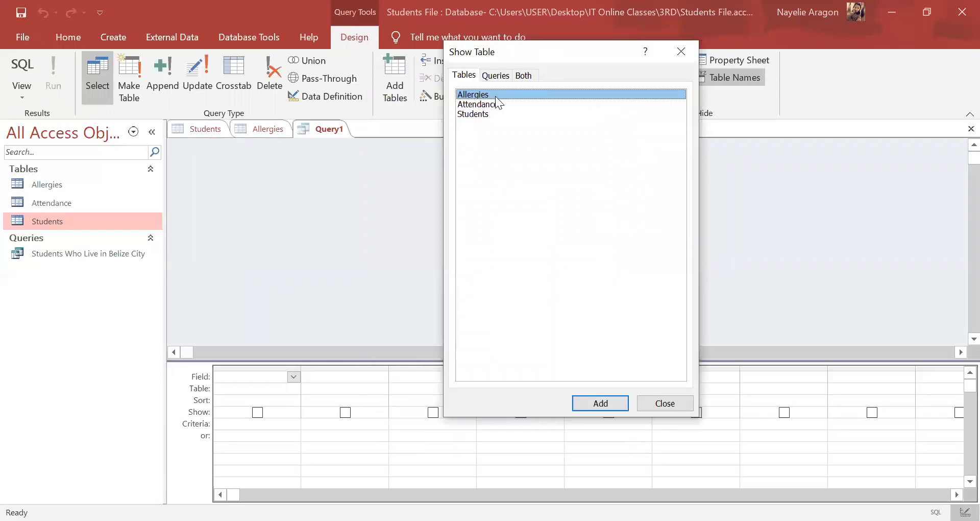
pyautogui.click(480, 116)
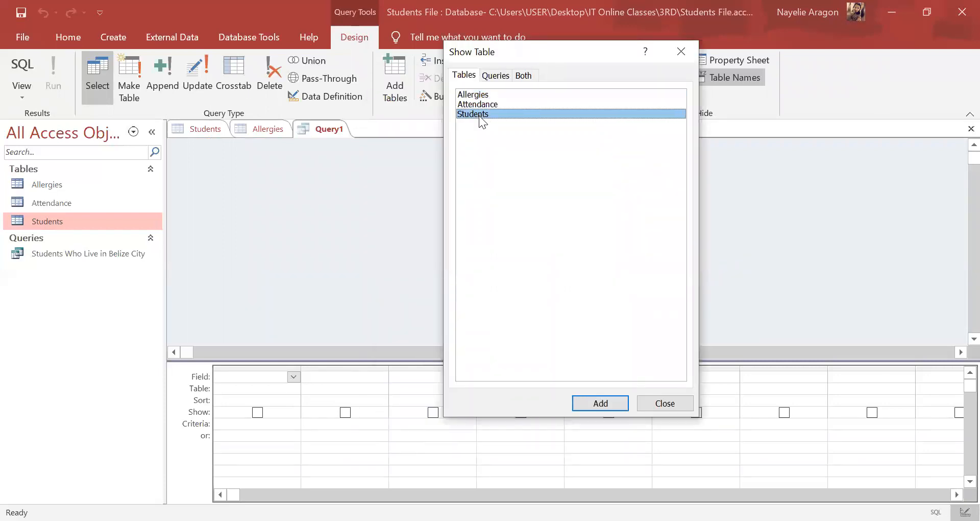
pyautogui.click(616, 404)
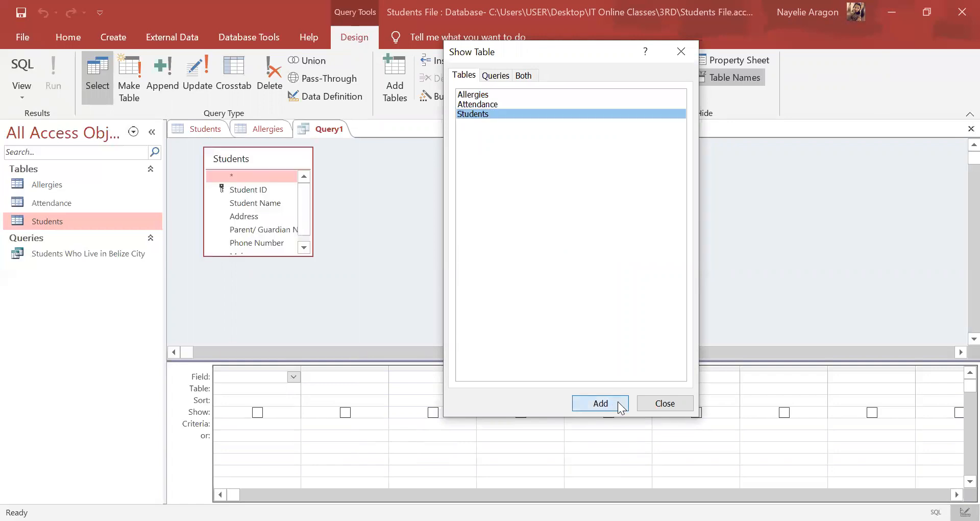
pyautogui.click(492, 97)
pyautogui.click(598, 403)
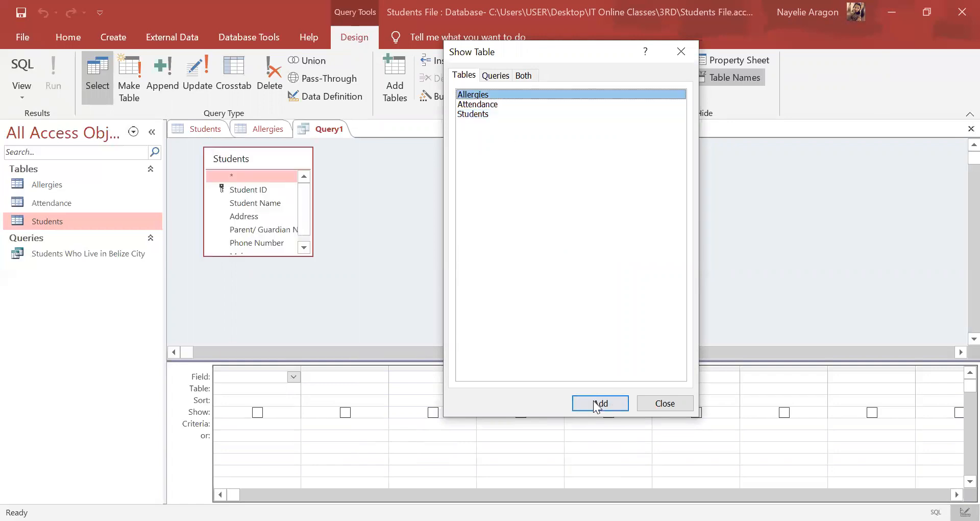
pyautogui.click(681, 53)
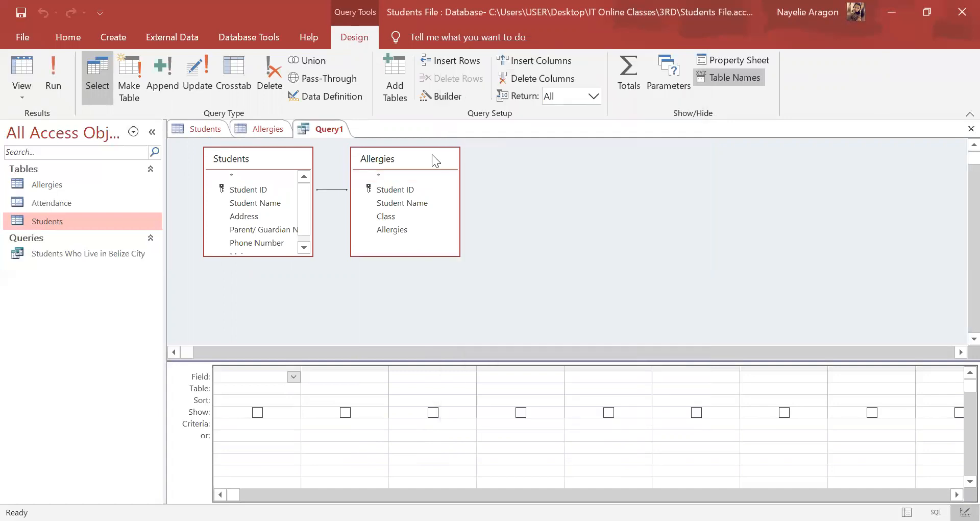
# Step: Enlarge the Students field list to fit all its fields and move the Allergies field list farther away from it
pyautogui.moveTo(432, 154); pyautogui.dragTo(437, 157)
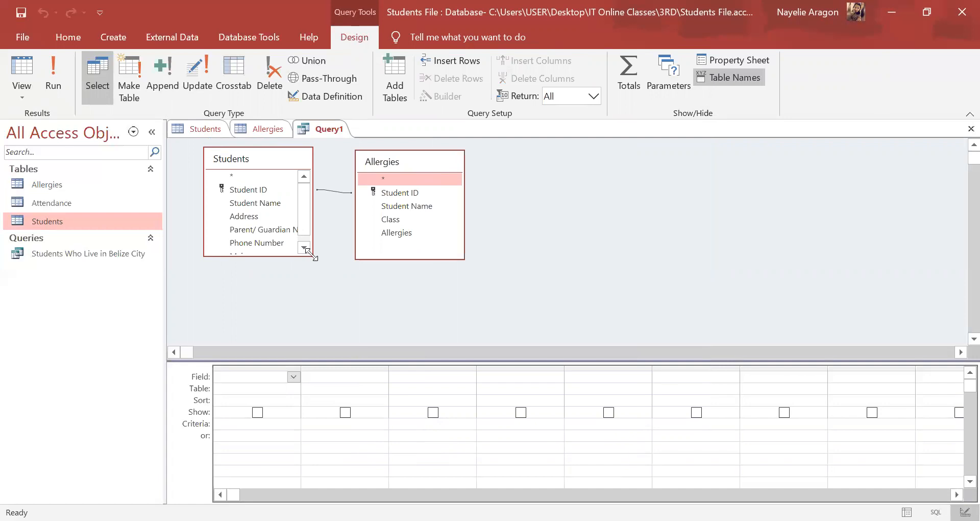
pyautogui.moveTo(313, 255); pyautogui.dragTo(335, 294)
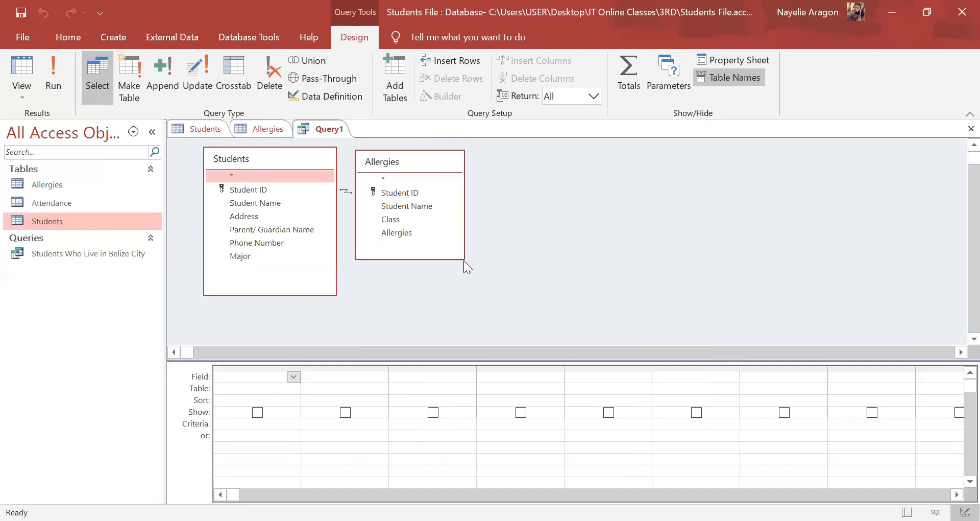
pyautogui.click(412, 157)
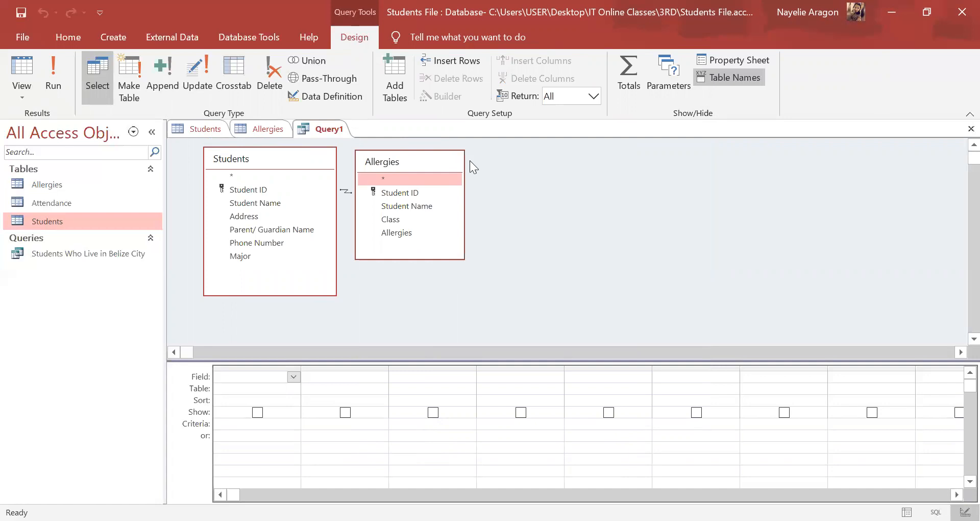
pyautogui.moveTo(412, 157); pyautogui.dragTo(471, 161)
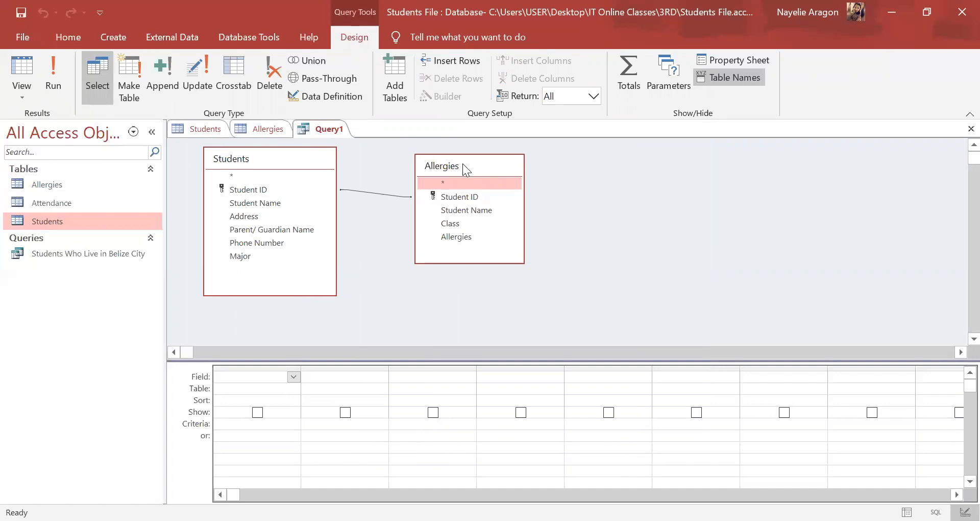
pyautogui.moveTo(463, 163); pyautogui.dragTo(468, 167)
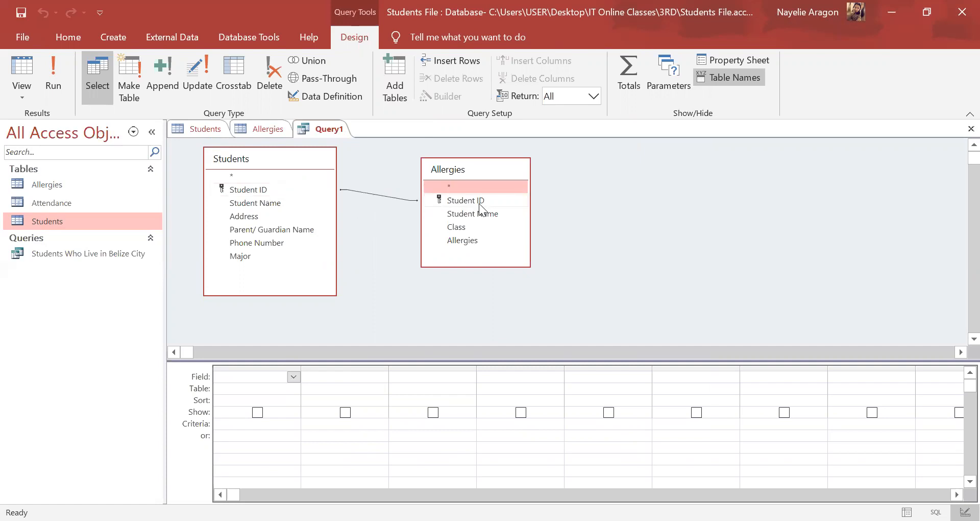
# Step: Add Student ID, Student Name, Parent/ Guardian Name and Phone Number from Students, plus Class and Allergies from Allergies, to the query
pyautogui.doubleClick(269, 193)
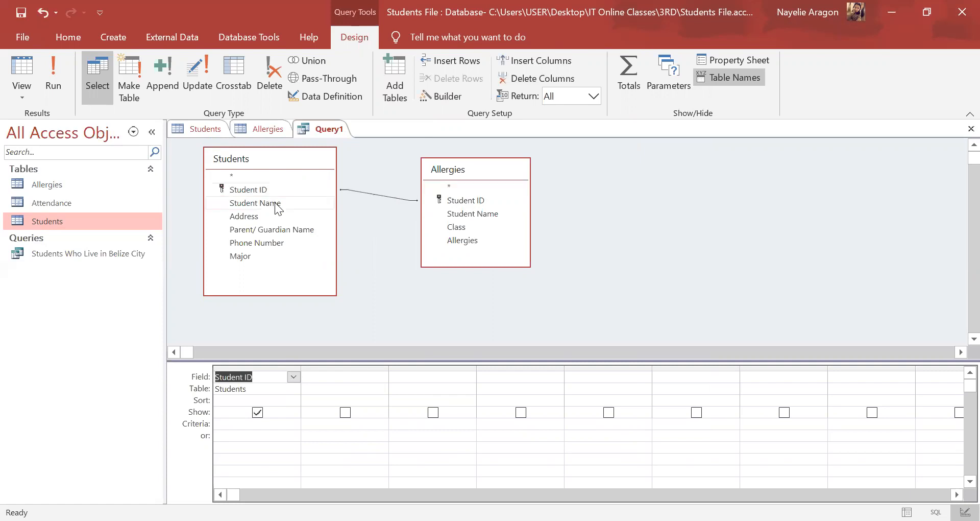
pyautogui.doubleClick(276, 205)
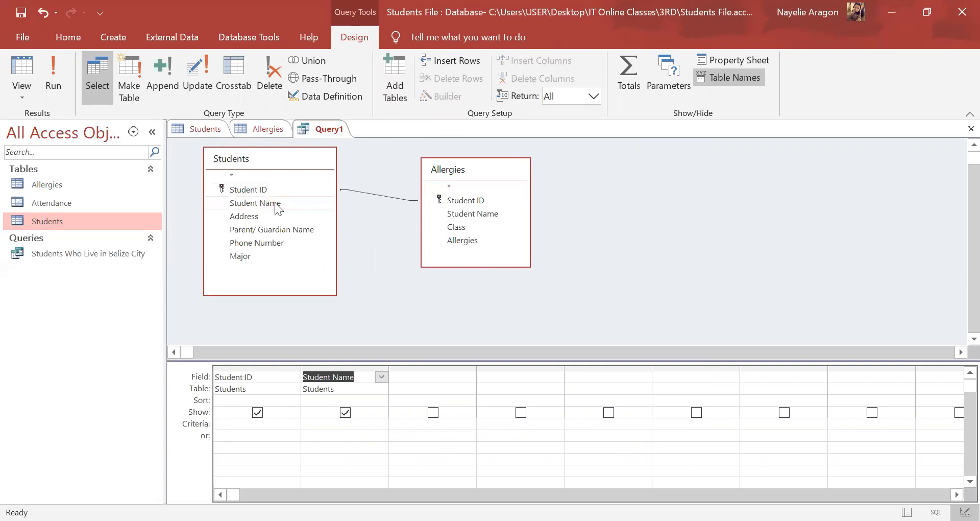
pyautogui.doubleClick(282, 229)
pyautogui.doubleClick(278, 239)
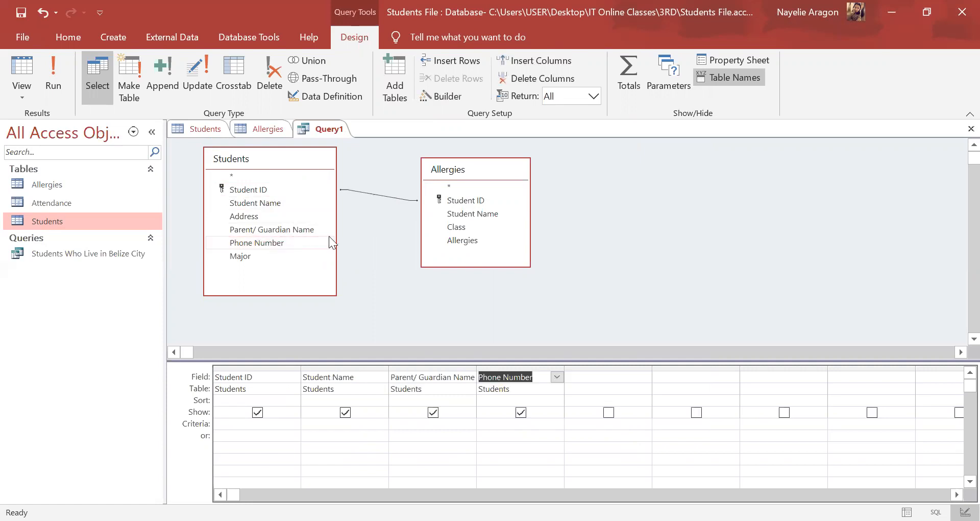
pyautogui.doubleClick(475, 225)
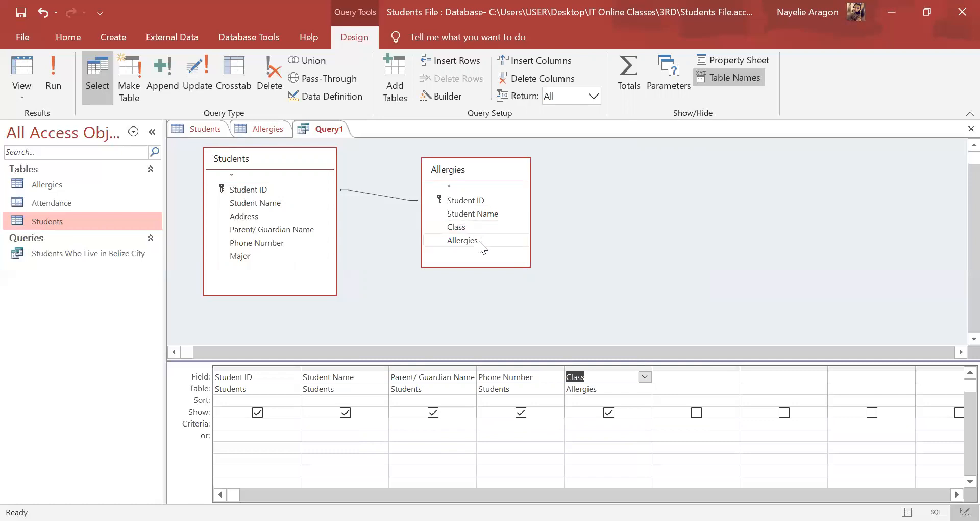
pyautogui.doubleClick(479, 242)
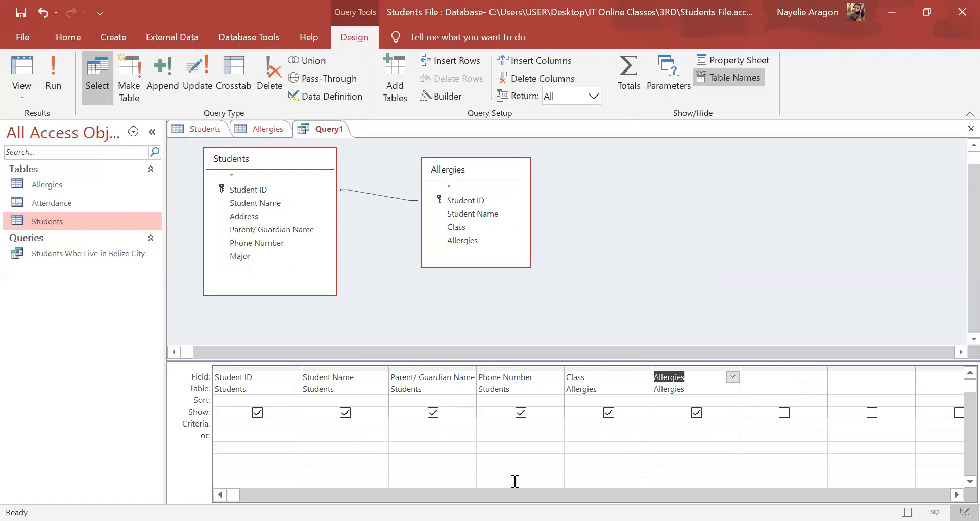
# Step: Set the join between the tables to include all records from Students and only the matching records from Allergies
pyautogui.click(387, 197)
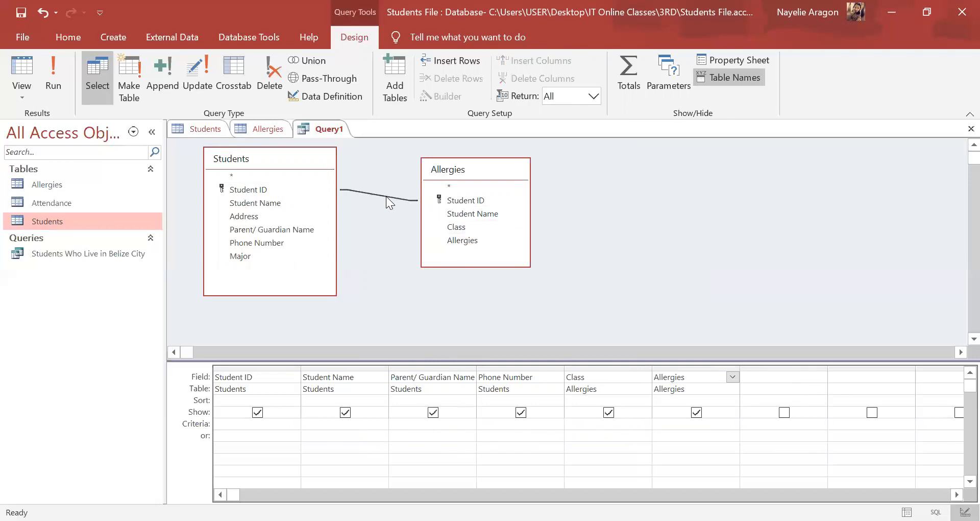
pyautogui.rightClick(386, 196)
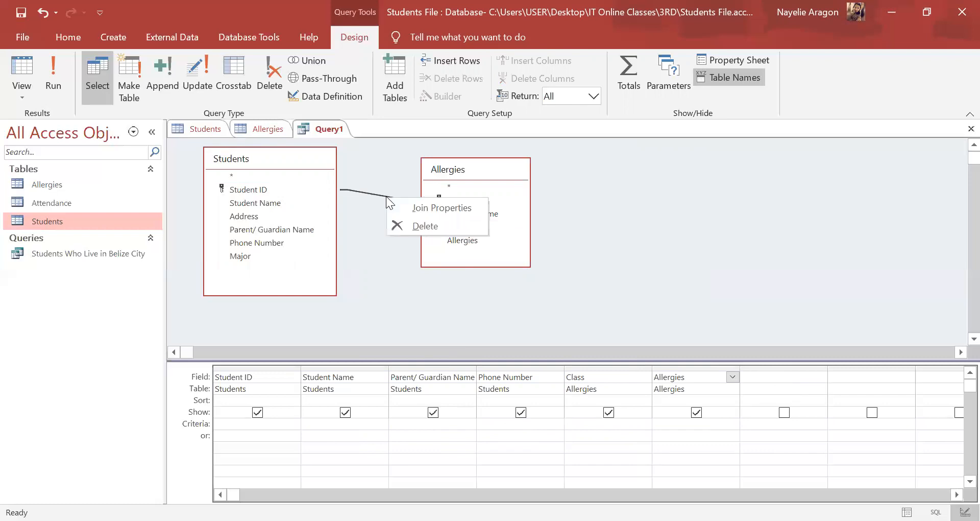
pyautogui.press('Escape')
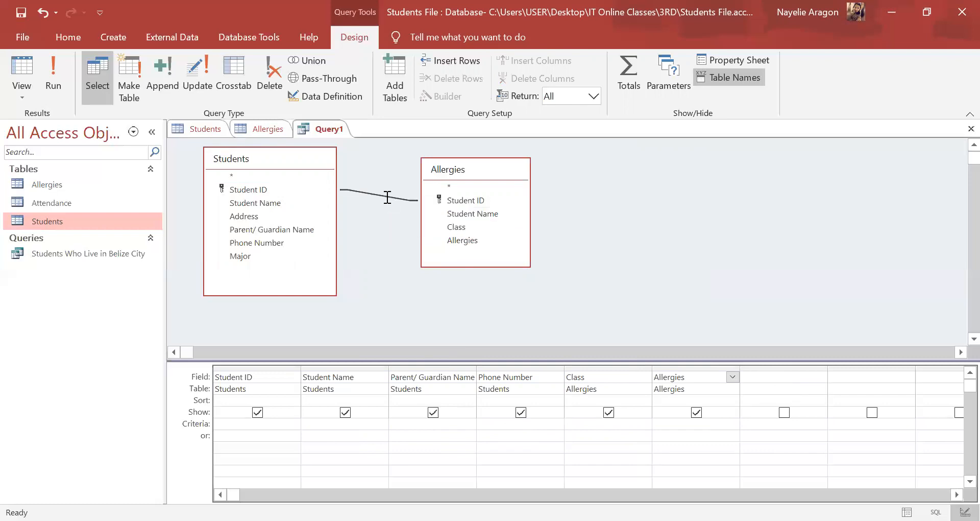
pyautogui.doubleClick(386, 196)
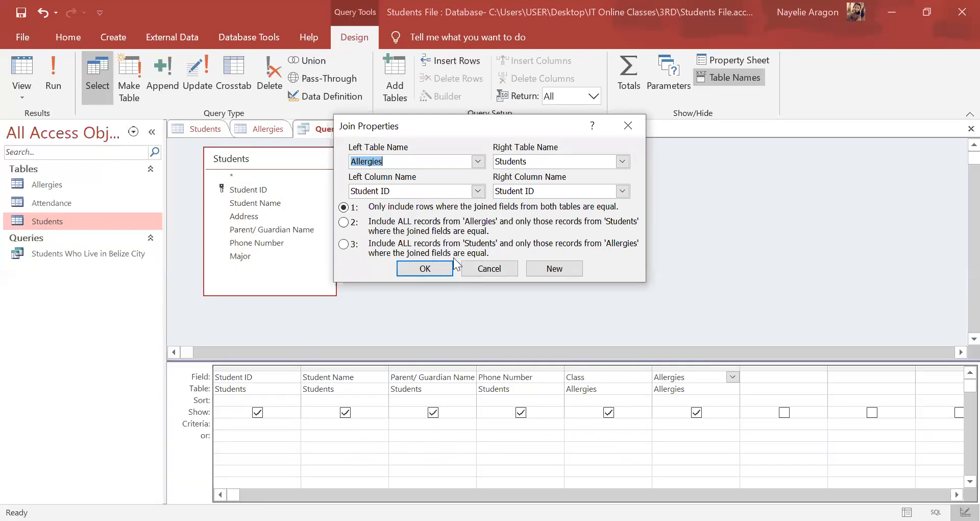
pyautogui.click(349, 245)
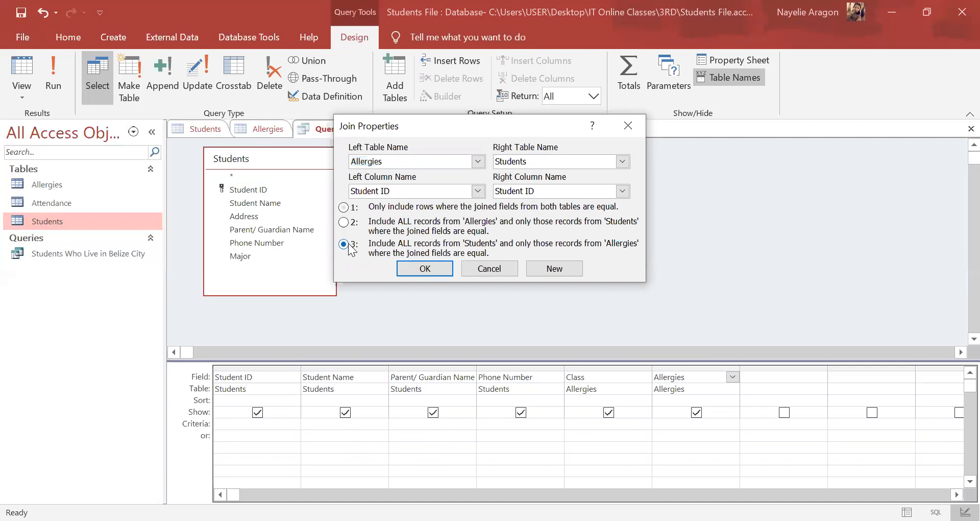
pyautogui.click(425, 268)
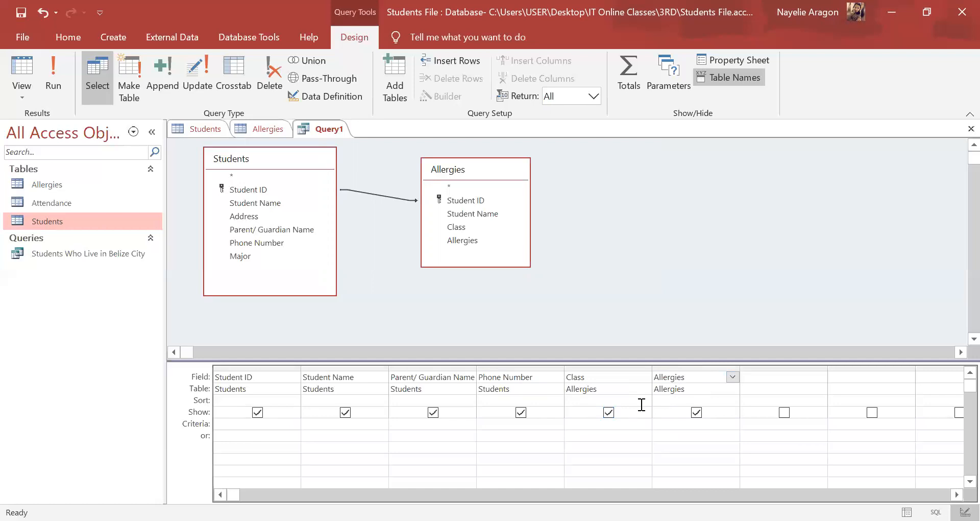
# Step: Exclude class 4 Wallace with the criterion not in ("4 Wallace") on the Class field and run the query
pyautogui.click(601, 422)
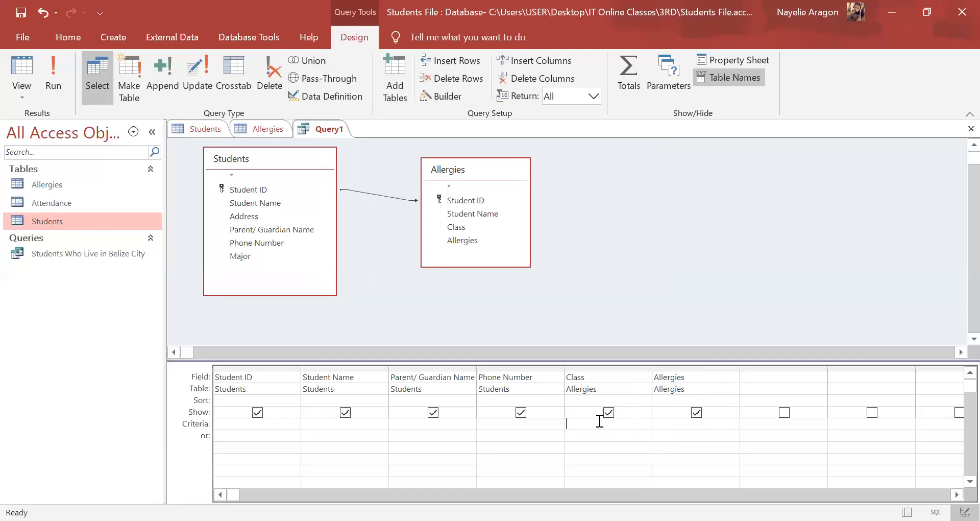
pyautogui.write('not in (')
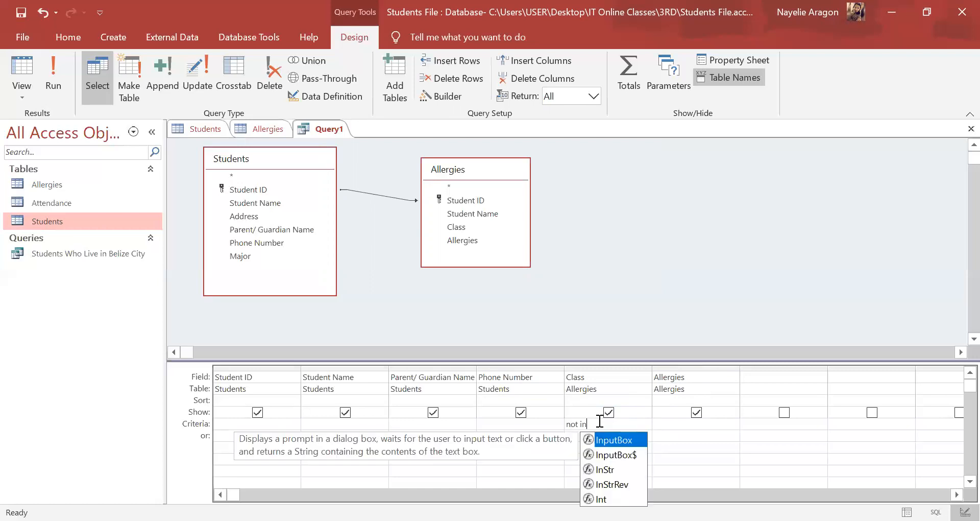
pyautogui.write('"4 Walla')
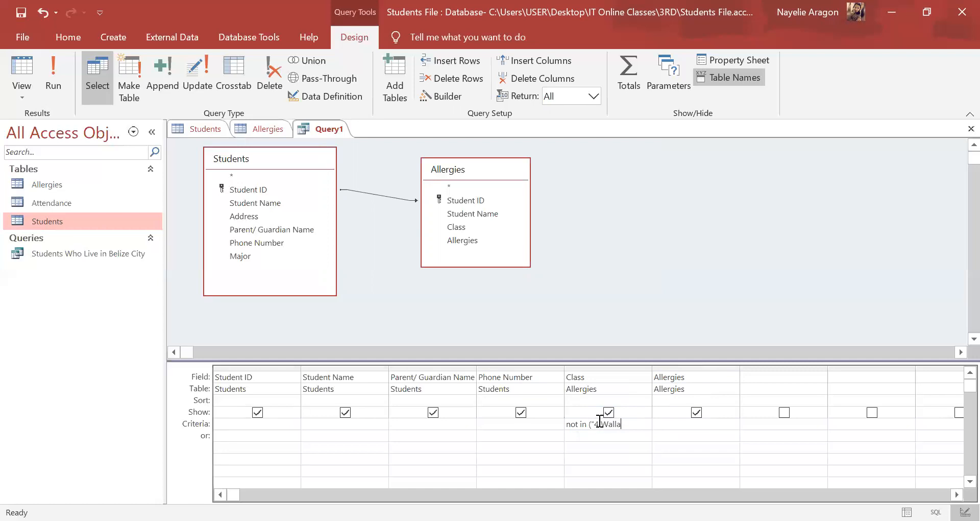
pyautogui.write('ce")')
pyautogui.click(58, 68)
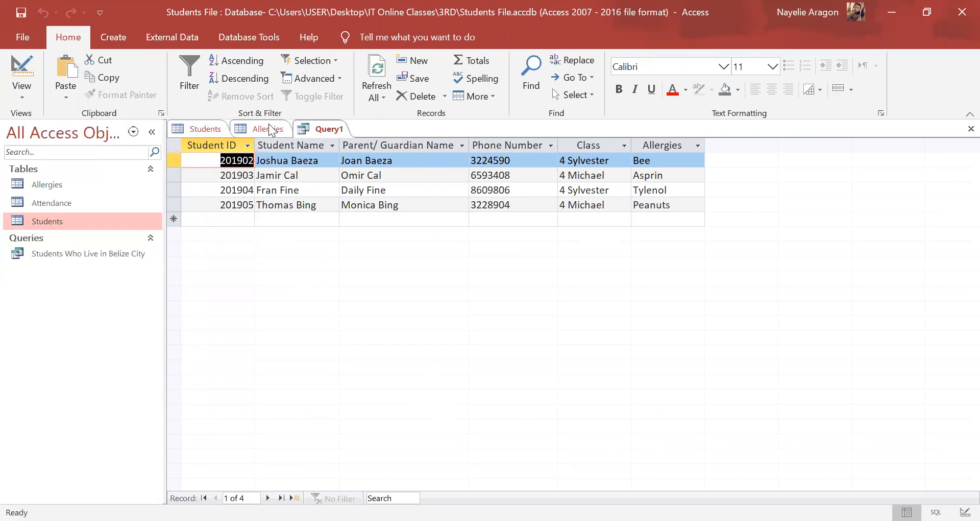
# Step: Review the Students and Allergies table records against the query result, ending back on the query
pyautogui.rightClick(217, 132)
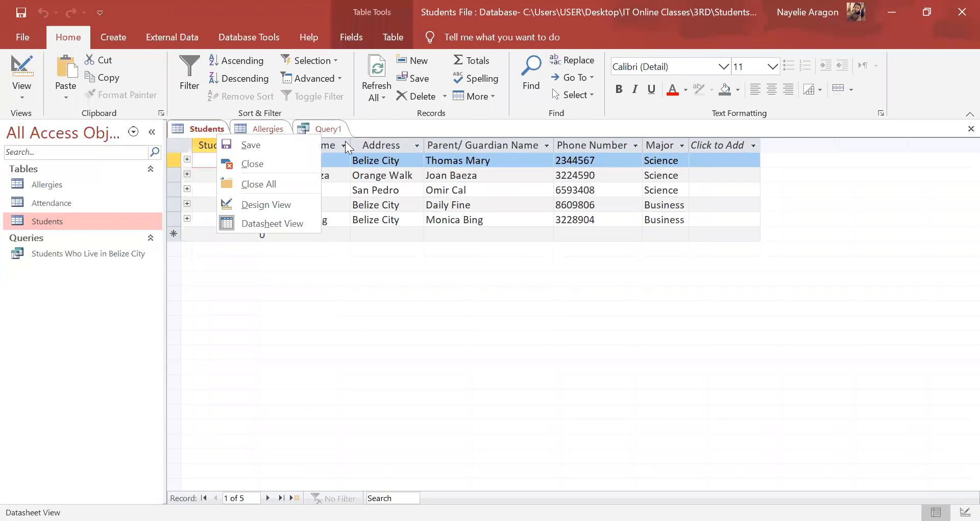
pyautogui.rightClick(265, 129)
pyautogui.click(387, 177)
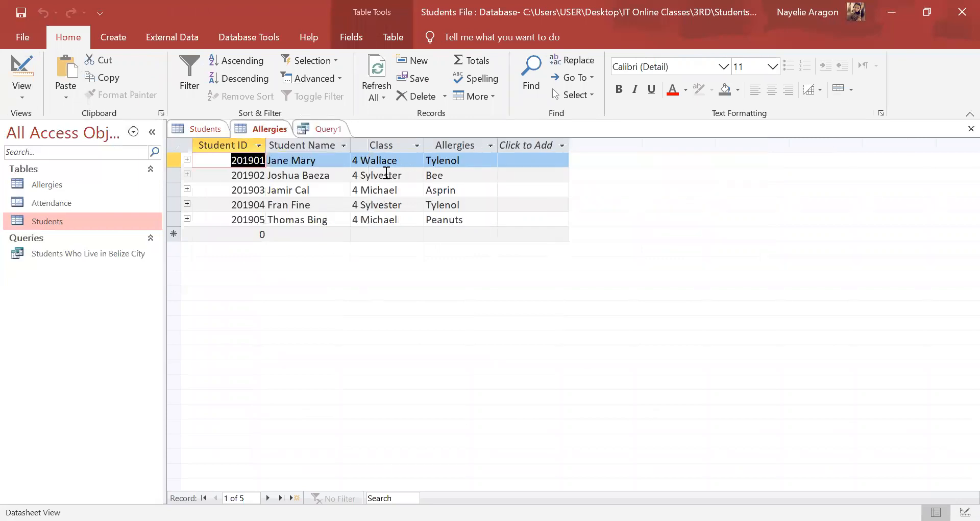
pyautogui.click(329, 130)
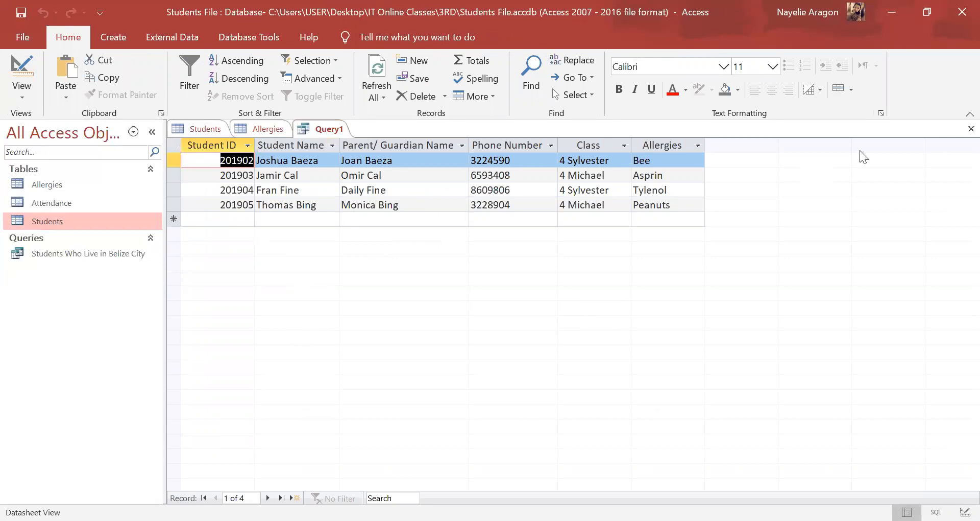
# Step: Close the query and save it under the name Students Contact Info for Allergies
pyautogui.click(957, 132)
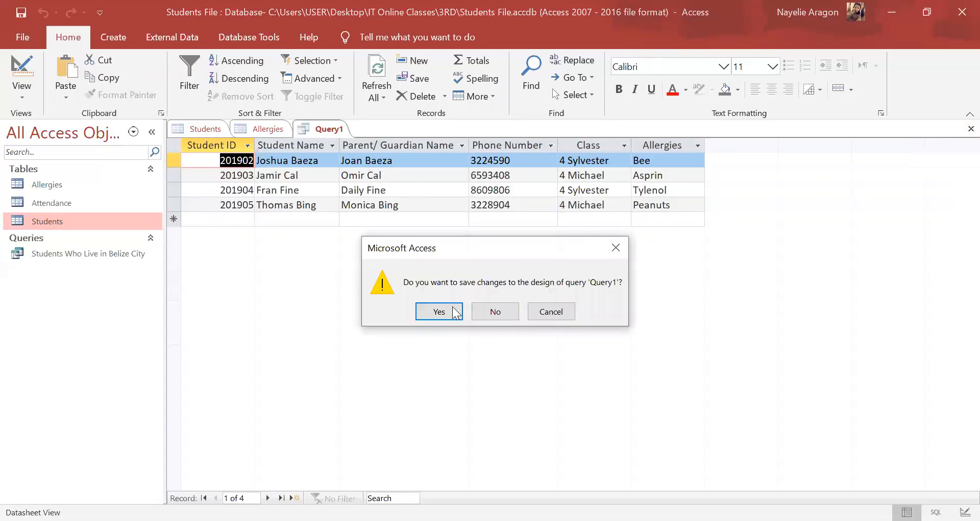
pyautogui.click(438, 312)
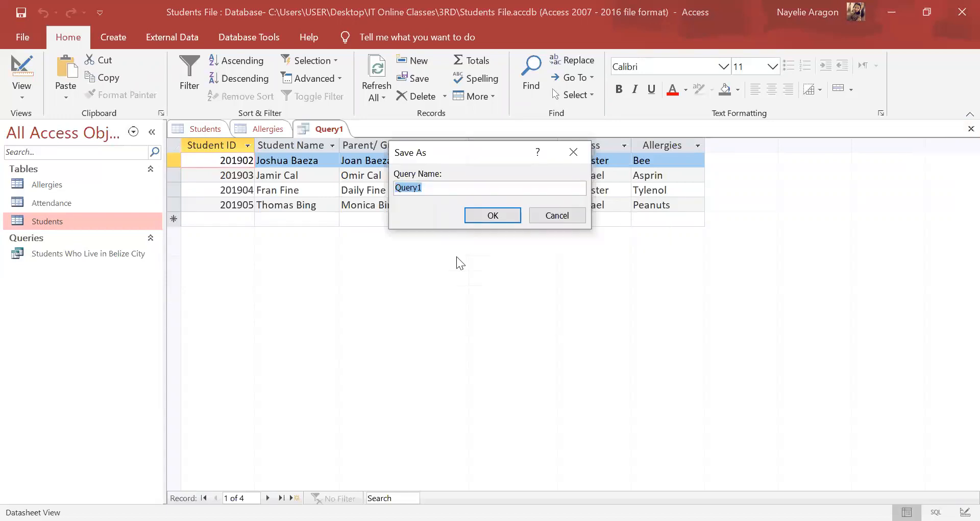
pyautogui.press('BackSpace')
pyautogui.write('Students ')
pyautogui.write('Wh')
pyautogui.press('BackSpace')
pyautogui.press('BackSpace')
pyautogui.write('Contact Infor')
pyautogui.press('BackSpace')
pyautogui.press('BackSpace')
pyautogui.write('o for ')
pyautogui.write('Alle')
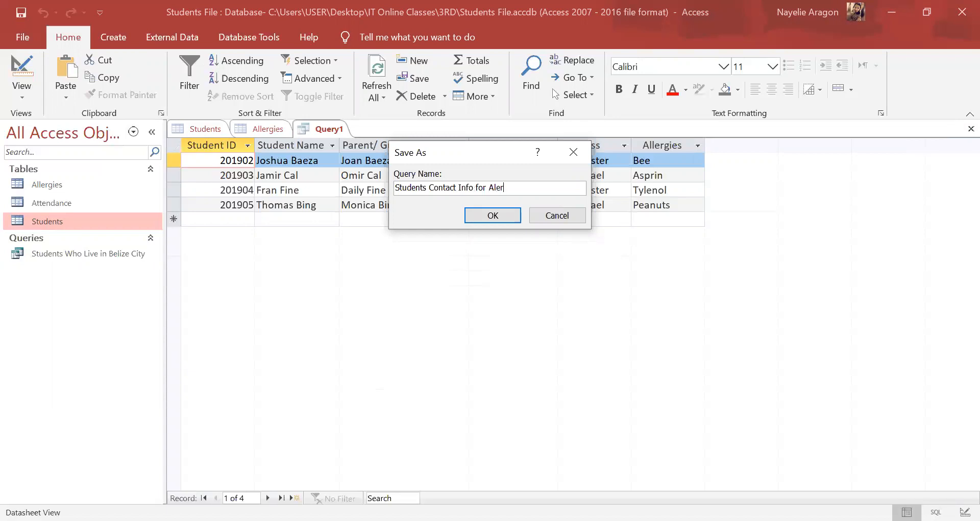
pyautogui.press('BackSpace')
pyautogui.press('BackSpace')
pyautogui.write('lergies')
pyautogui.click(503, 212)
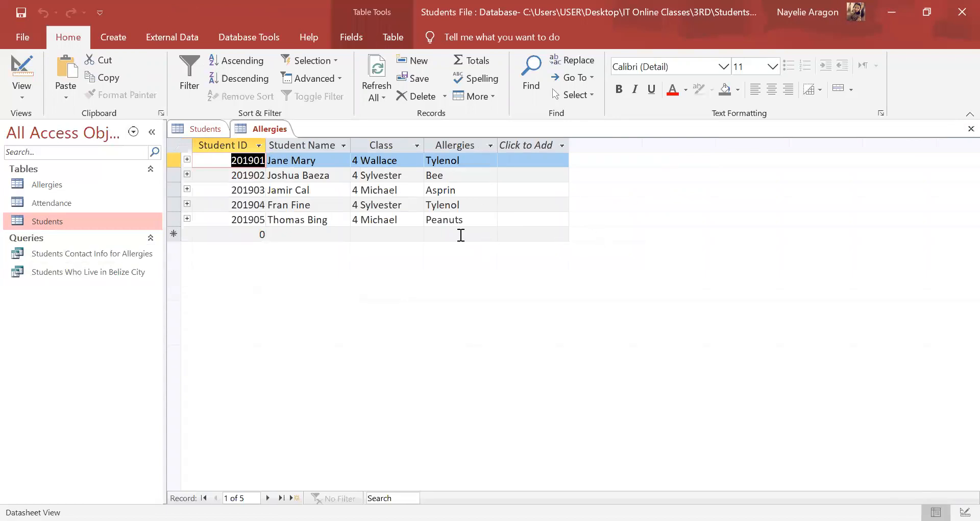
# Step: Close the open Allergies and Students tables
pyautogui.click(971, 130)
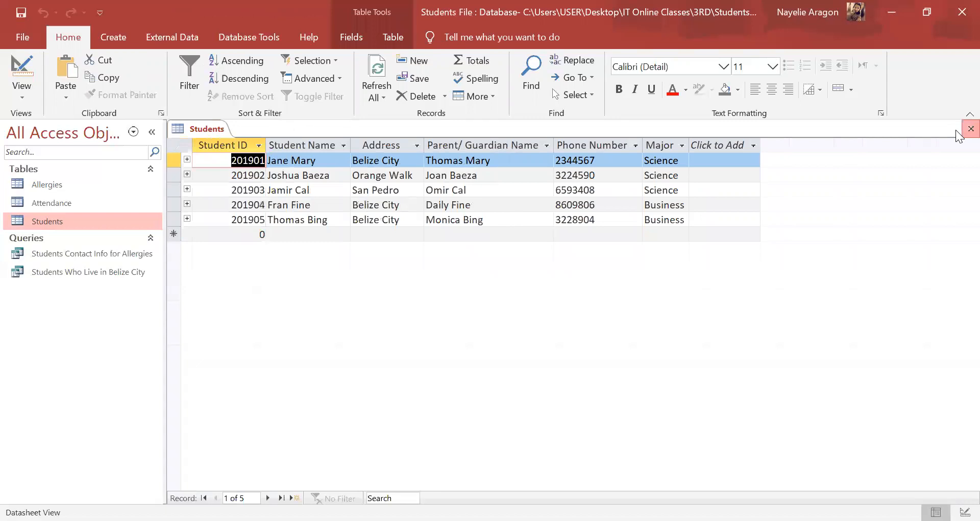
pyautogui.click(970, 130)
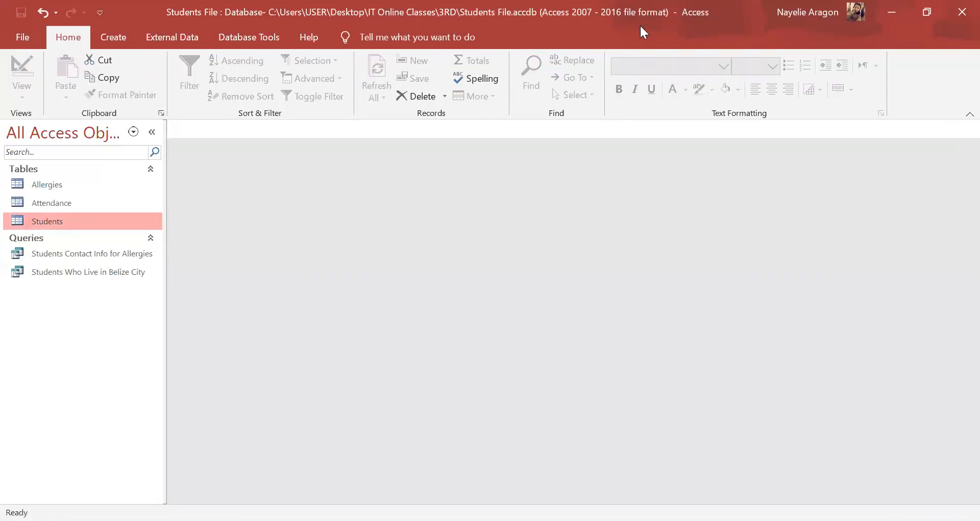